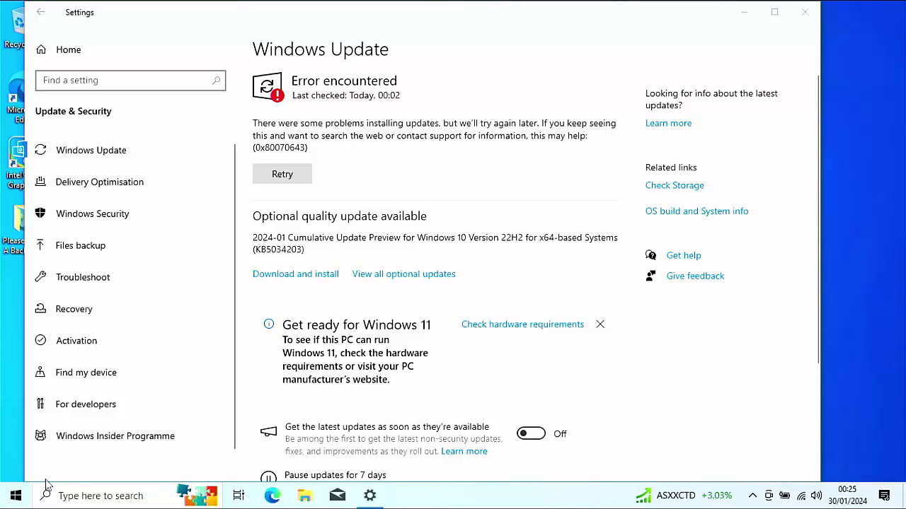
Find Command Prompt with the search term cmd and open it as administrator, allowing it to make changes to the device.
click(22, 497)
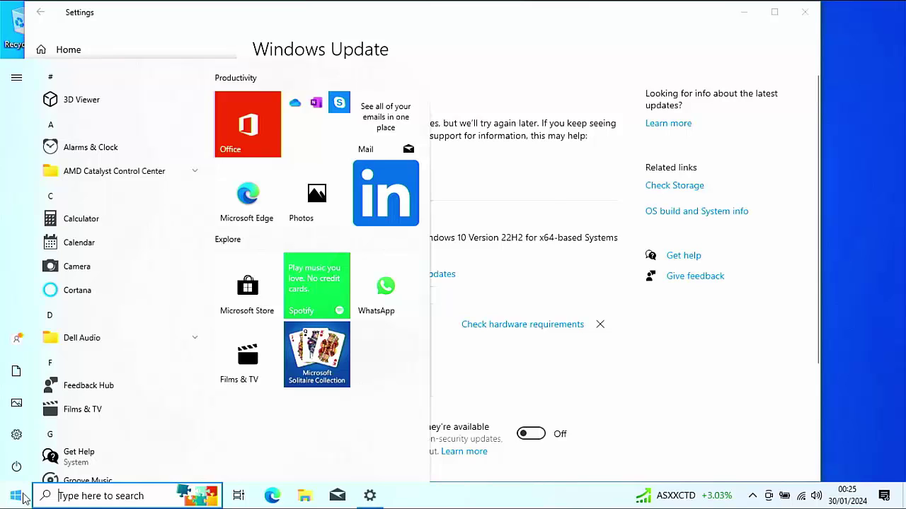
text(cmd)
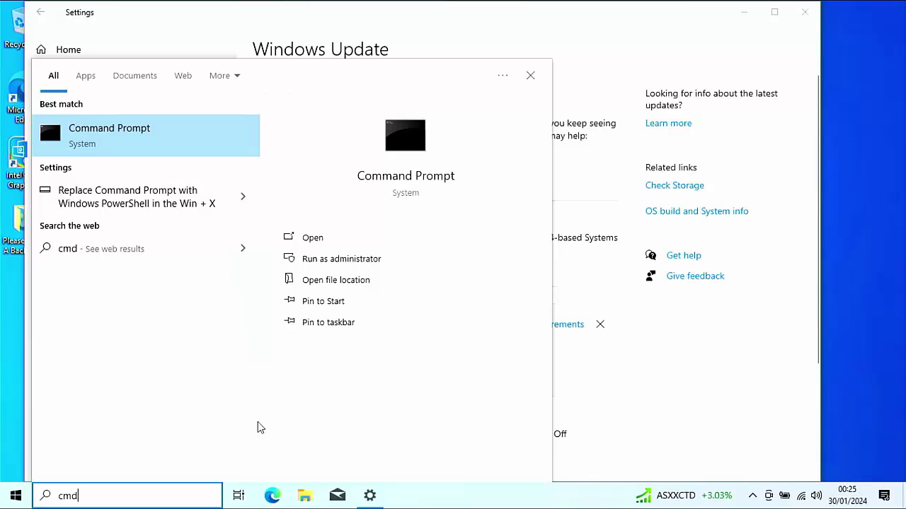
click(331, 263)
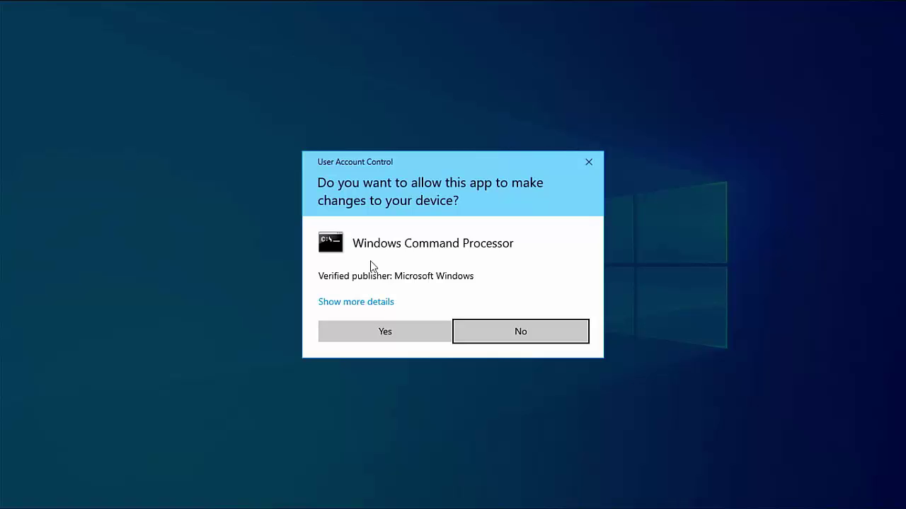
click(382, 332)
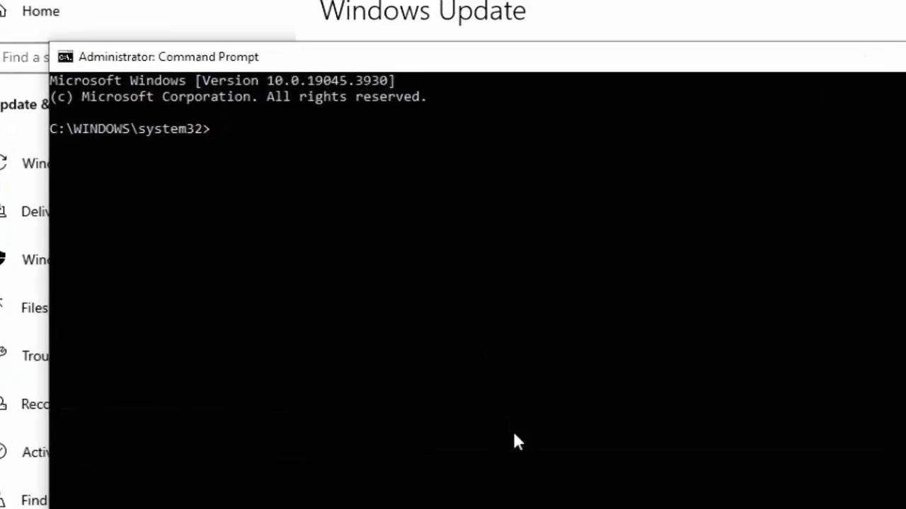
Query the Windows Recovery Environment's status and location with reagentc /info, and disable it with reagentc /disable.
text(reagentc /info)
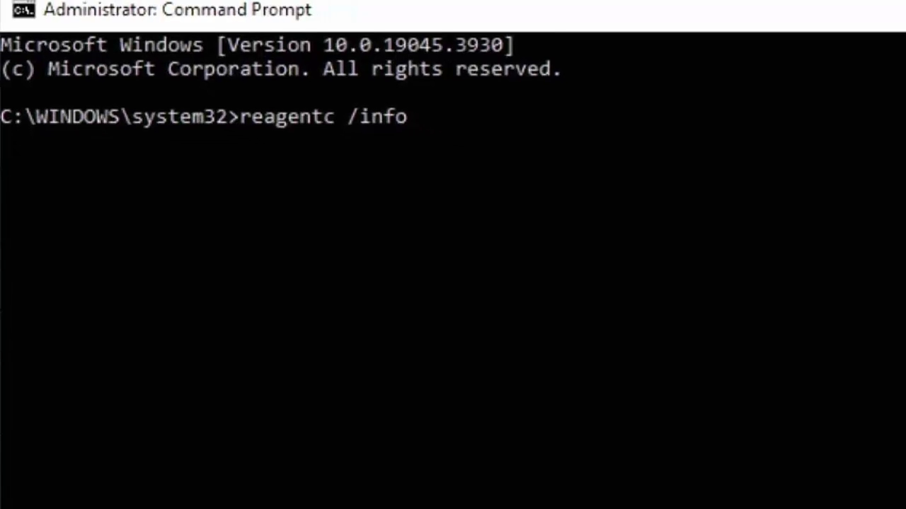
key(Return)
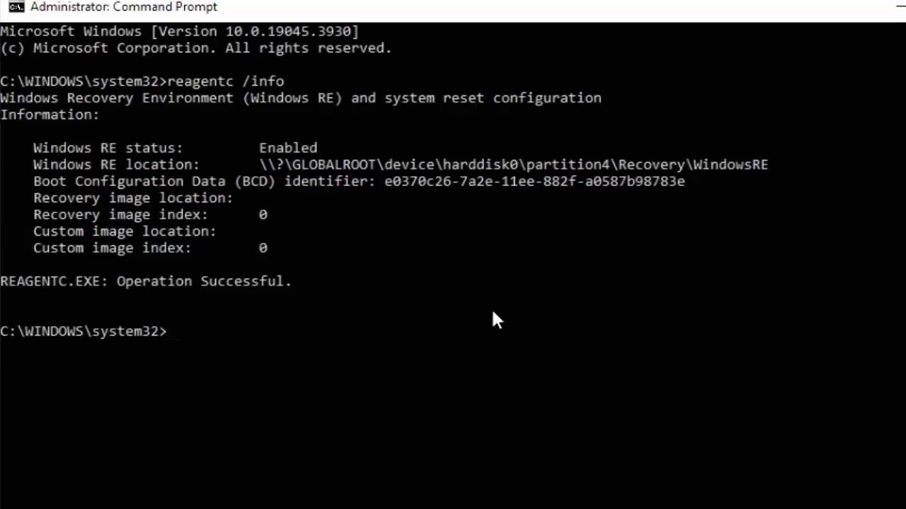
drag(444, 160, 518, 170)
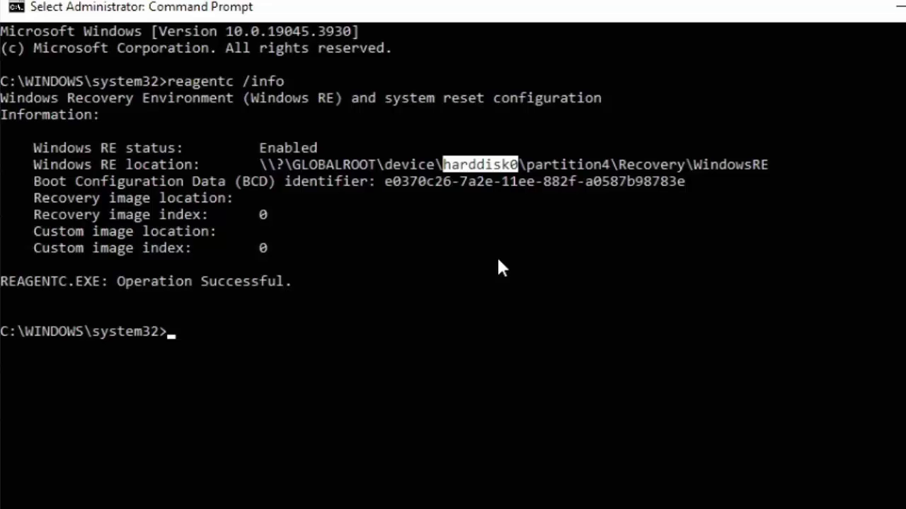
text(reagentc /disable)
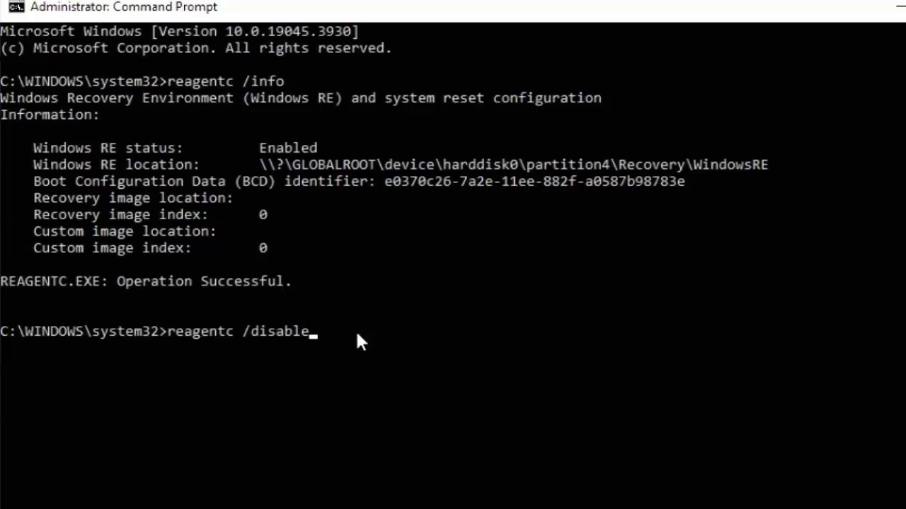
key(Return)
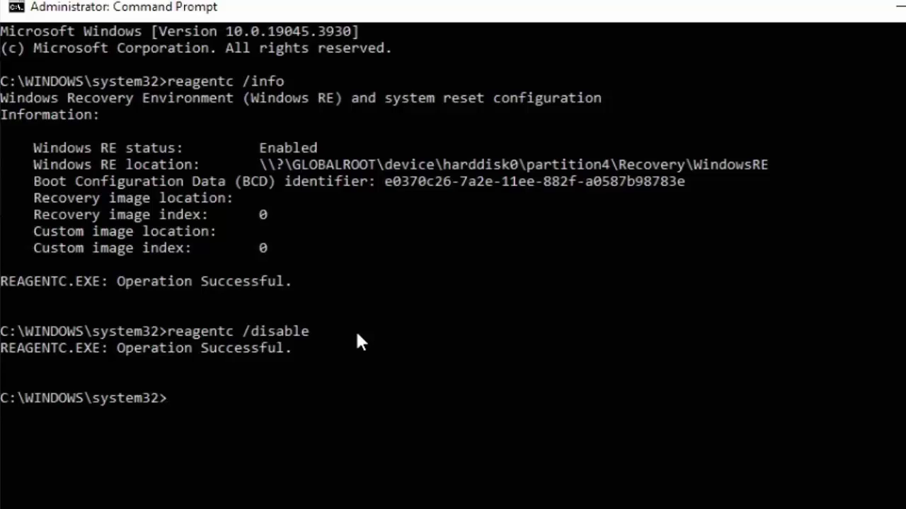
Start diskpart, list the disks and select disk 0, which holds the Windows RE partition.
text(diskpart)
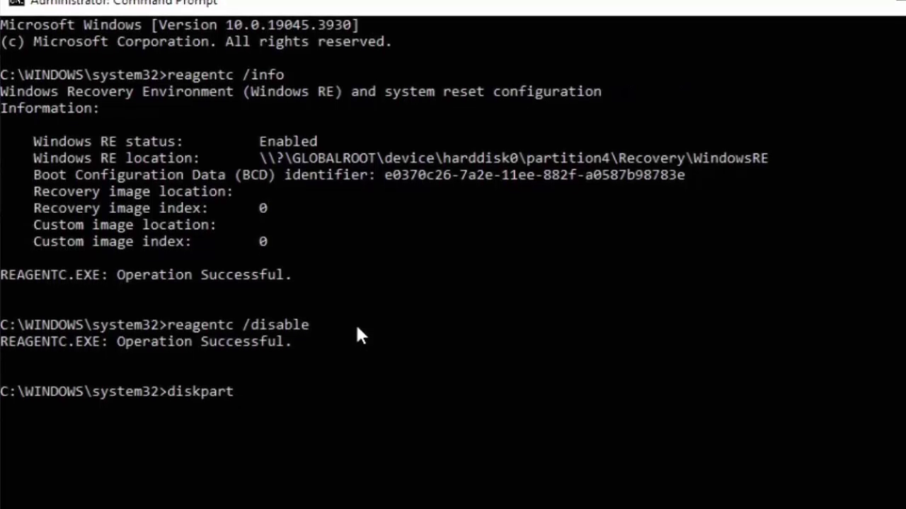
key(Return)
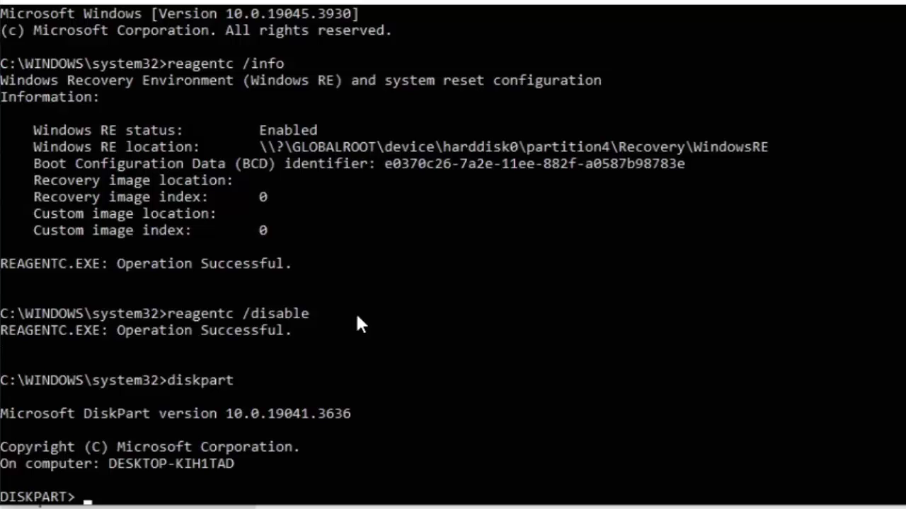
text(list disk)
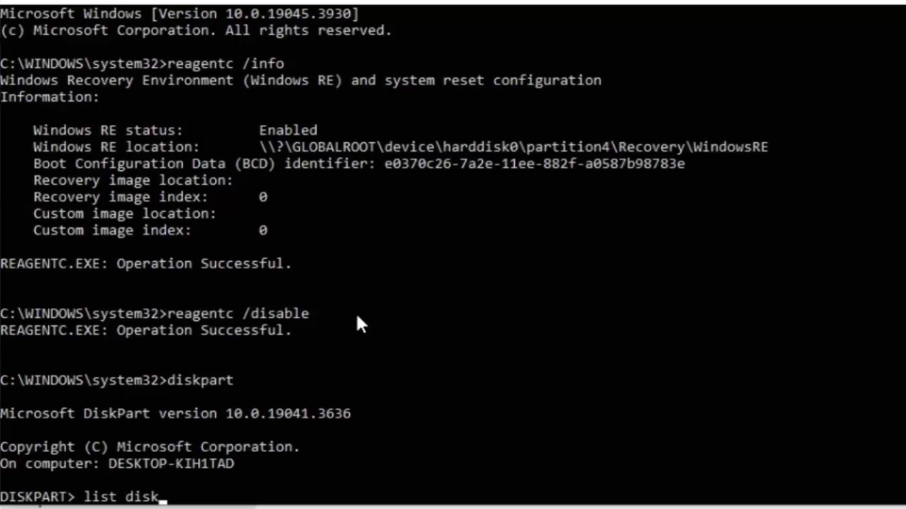
key(Return)
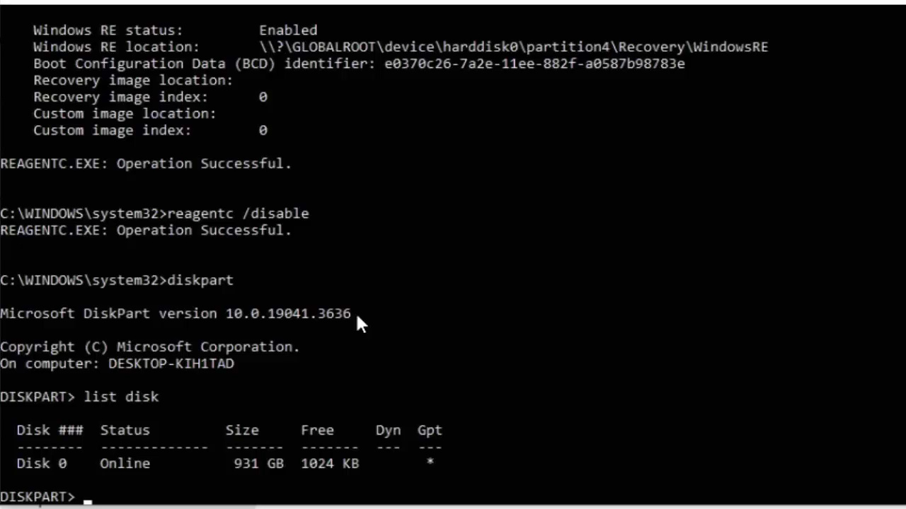
text(sel disk)
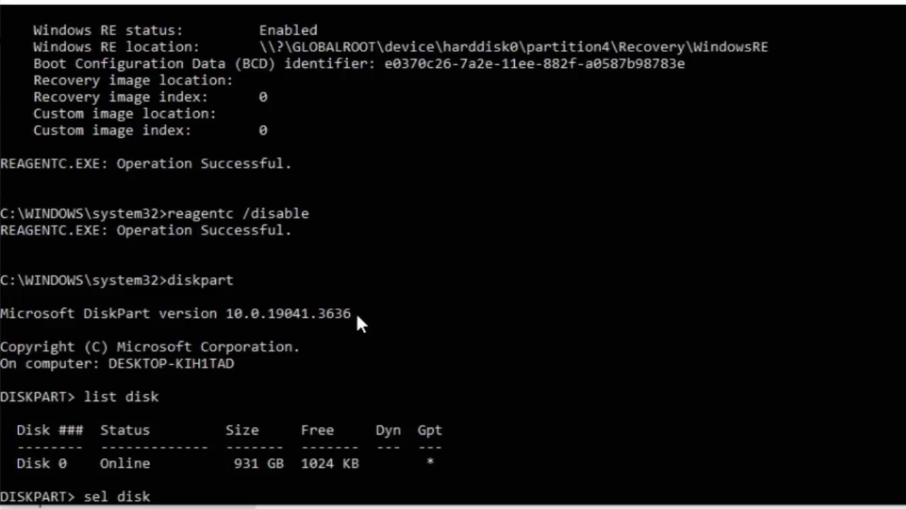
text(0)
key(Return)
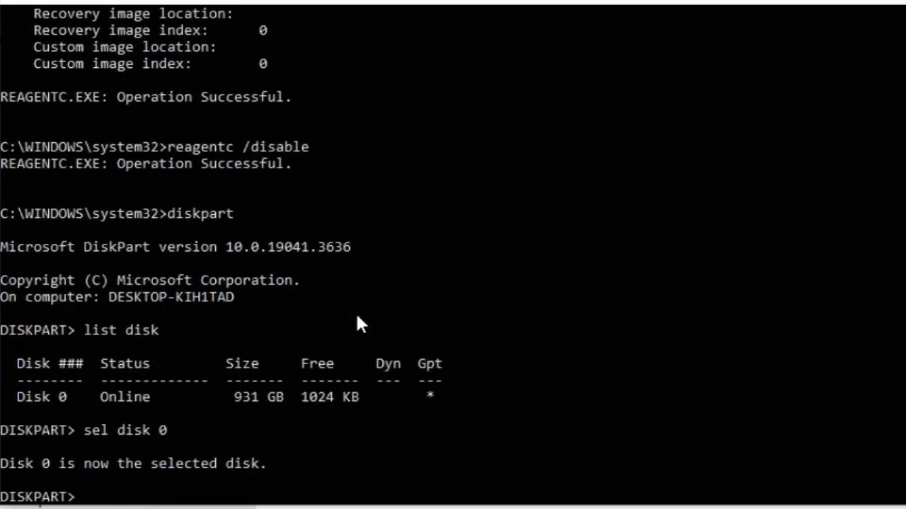
List the partitions of disk 0 and shrink primary partition 3 with desired=250 and minimum=250.
text(list part)
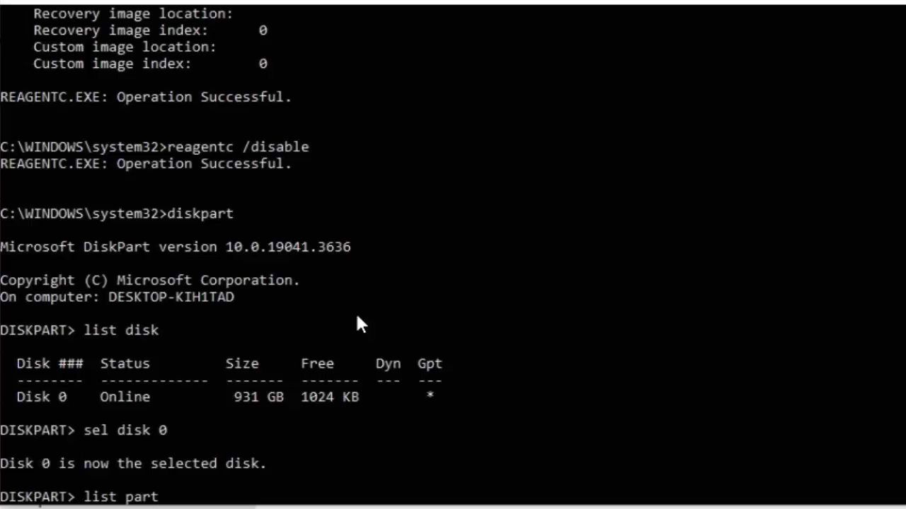
key(Return)
text(sel part)
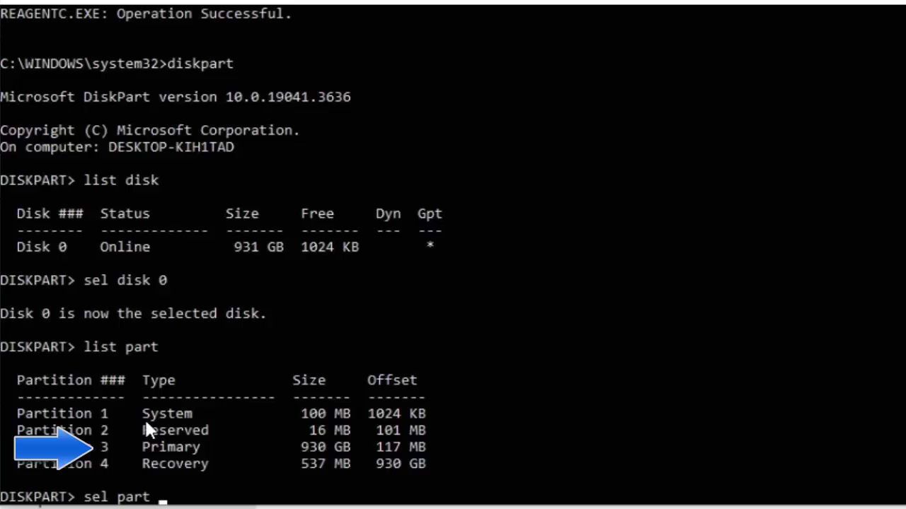
drag(100, 440, 201, 462)
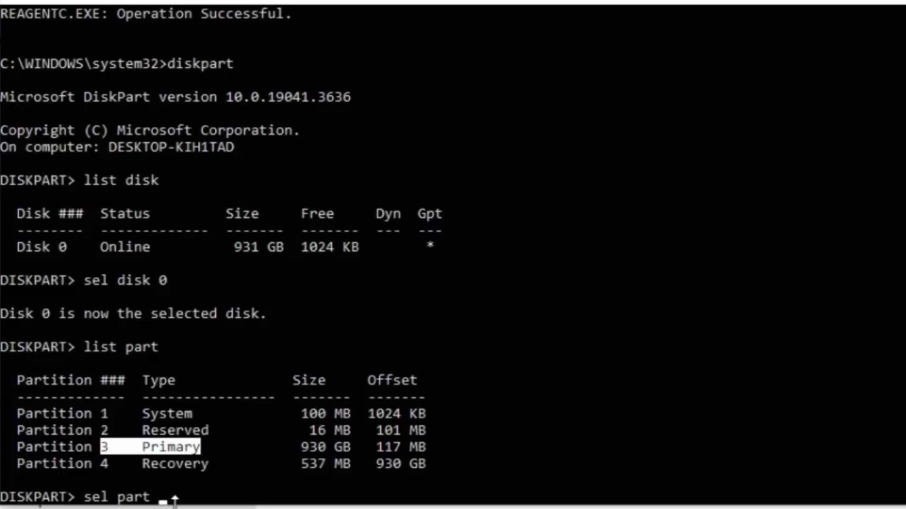
text(3)
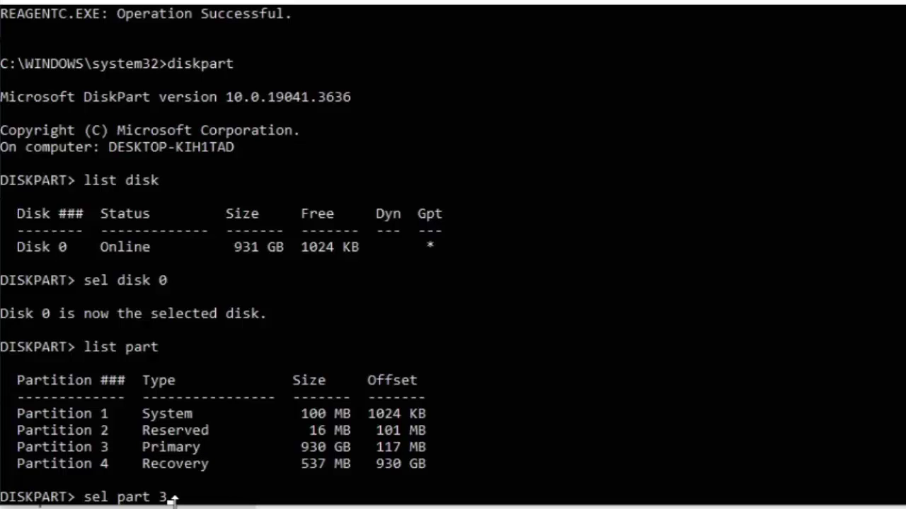
key(Return)
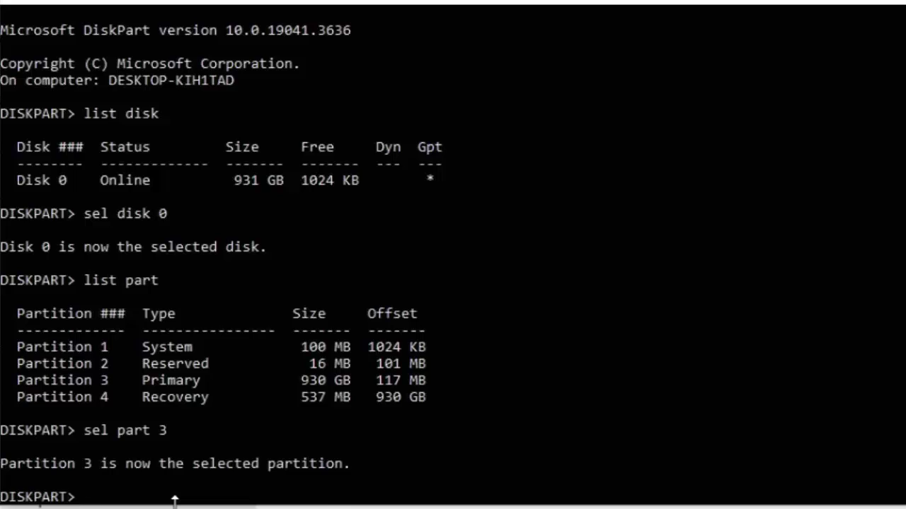
text(shrink desired=250 minimum=250)
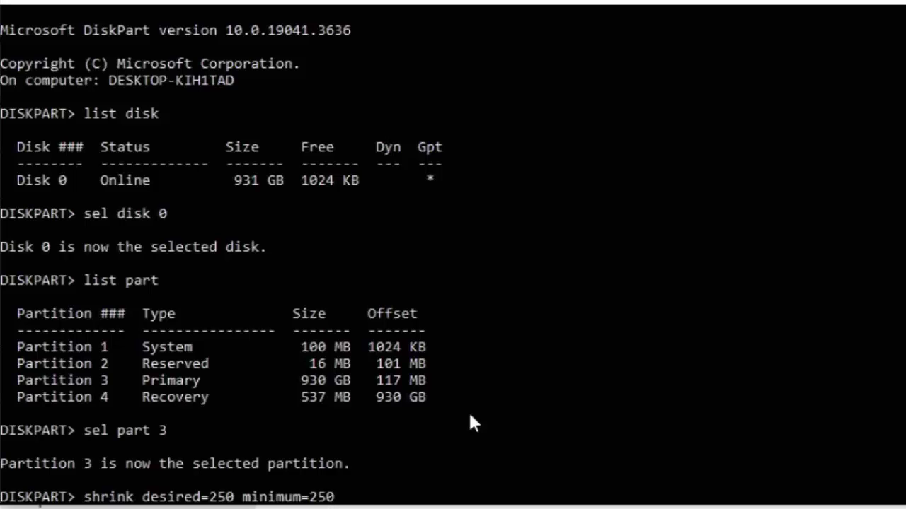
key(Return)
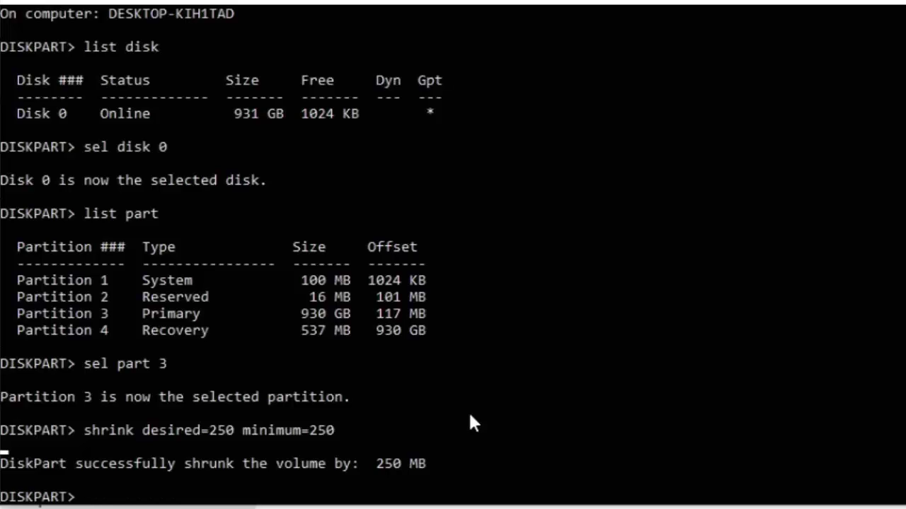
Select recovery partition 4 and delete it with the override option.
text(sel part)
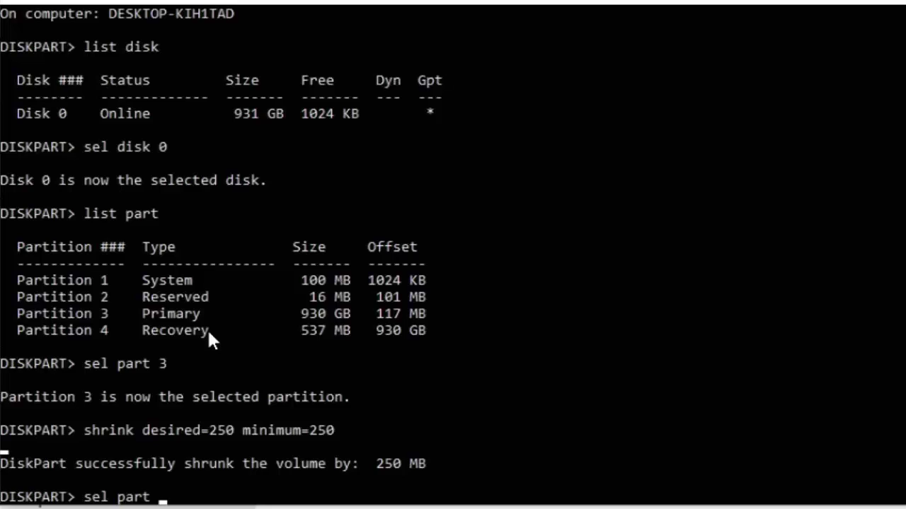
drag(208, 331, 107, 343)
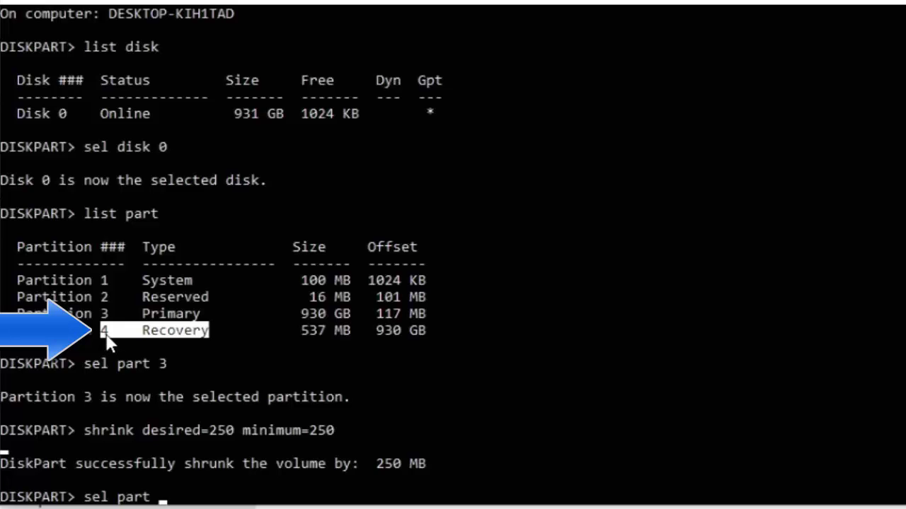
text(4)
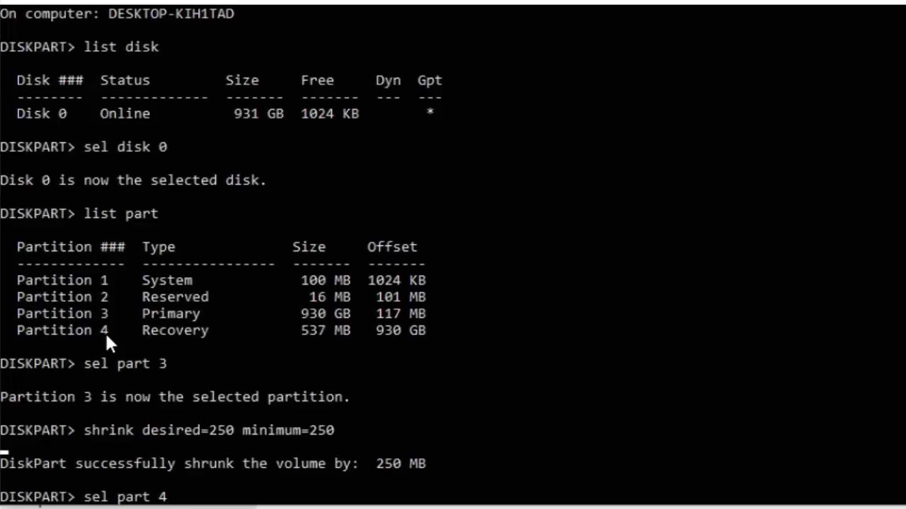
key(Return)
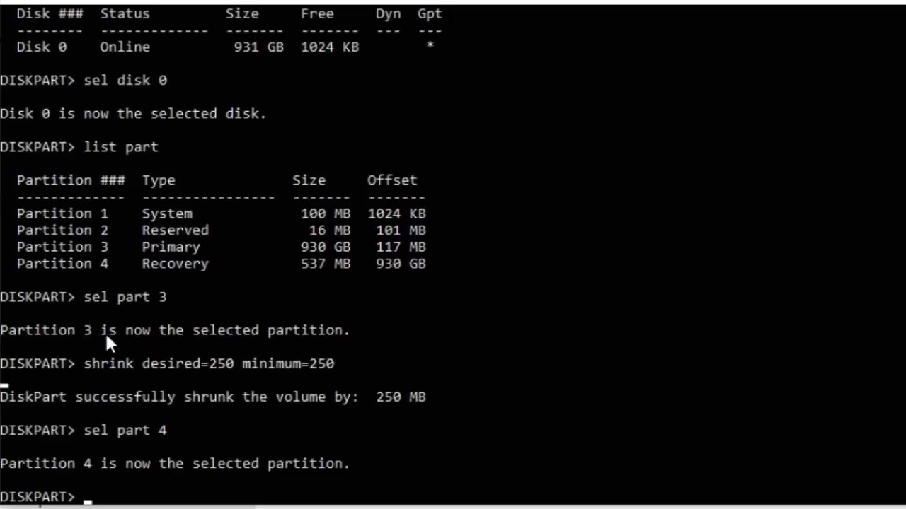
text(delete partition override)
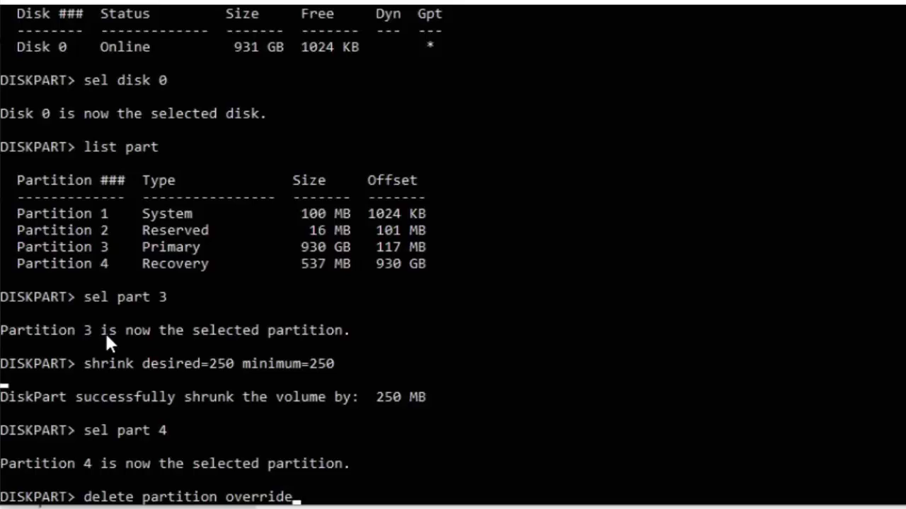
key(Return)
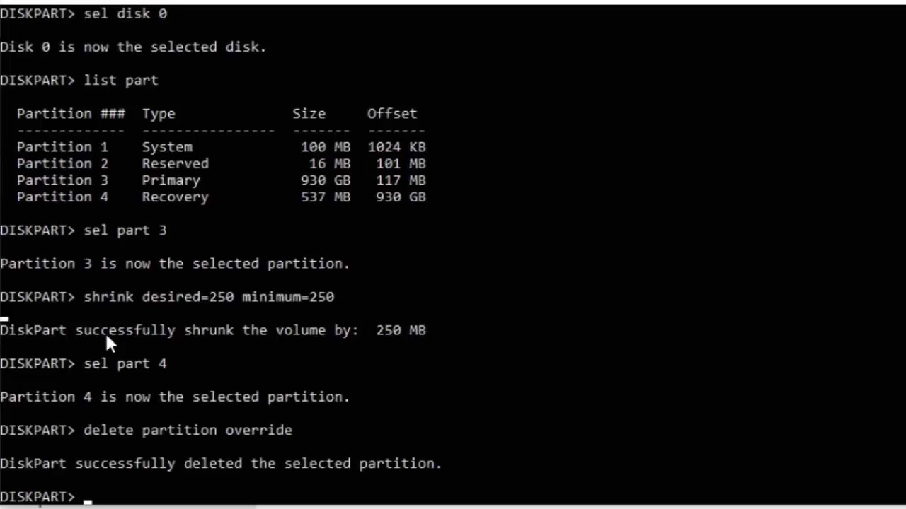
List the disks to check for GPT and create a primary partition with id=de94bba4-06d1-4d40-a16a-bfd50179d6ac.
text(list disk)
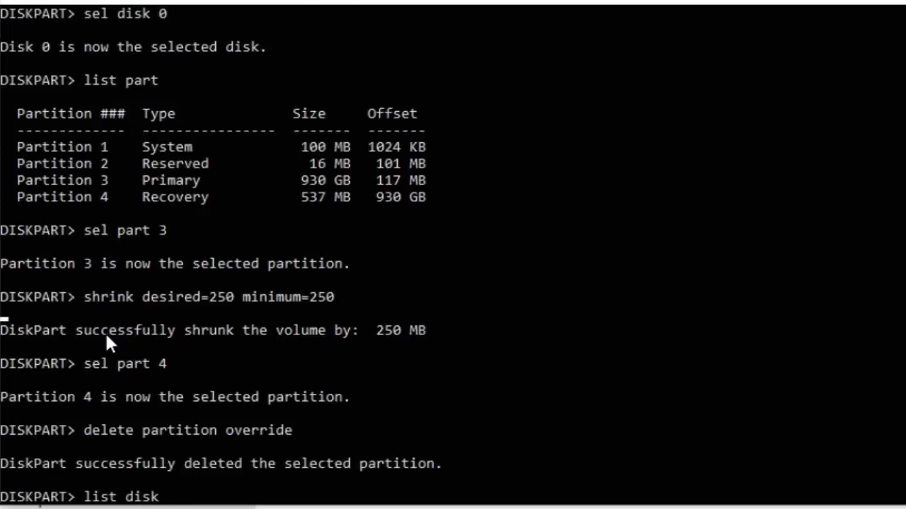
key(Return)
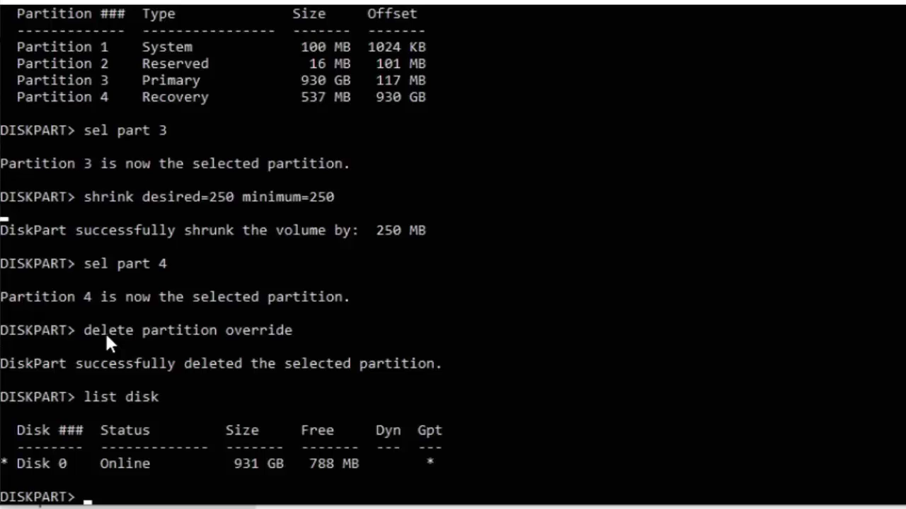
text(create partition primary id=de94bba4-06d1-4d40-a16a-bfd50179d6ac)
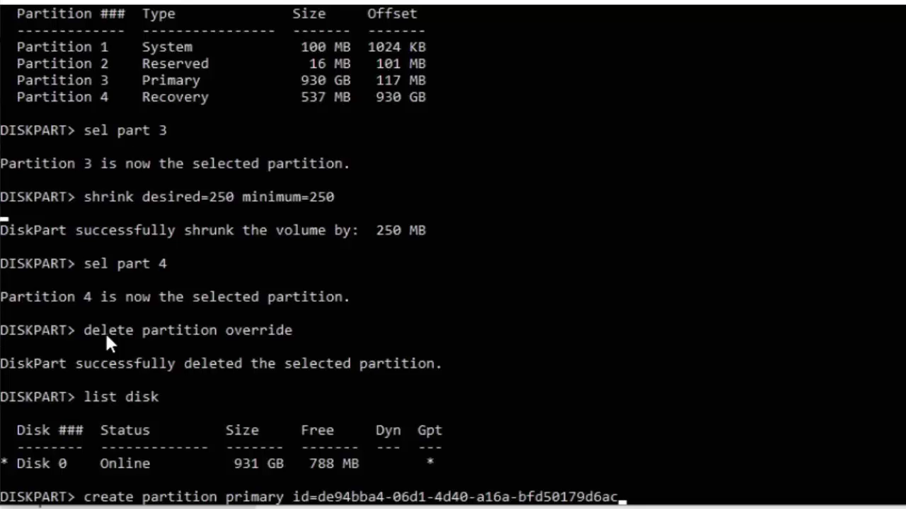
key(Return)
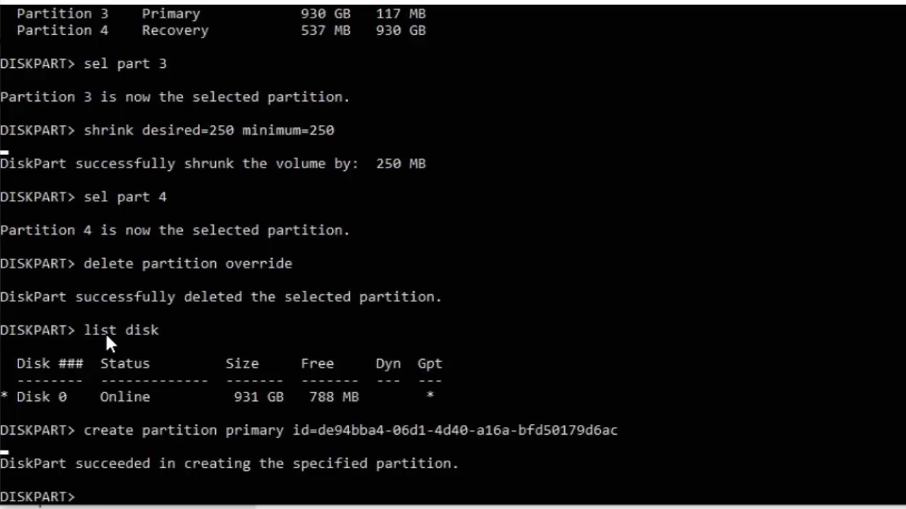
text(gpt)
key(ctrl+v)
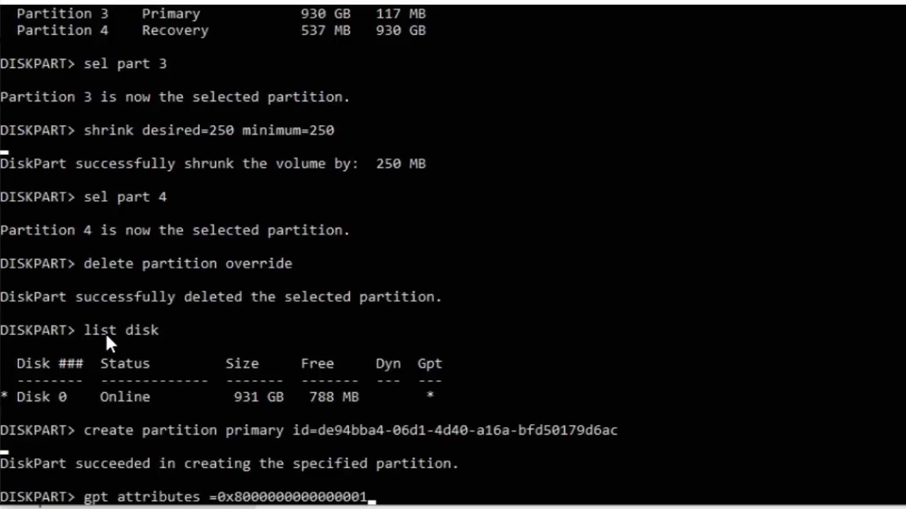
key(Return)
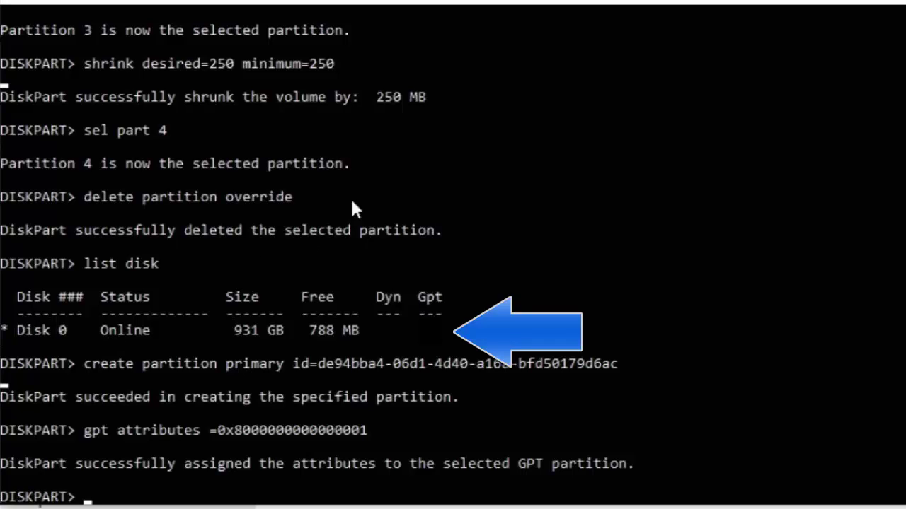
click(447, 330)
text(create partition primary id=27)
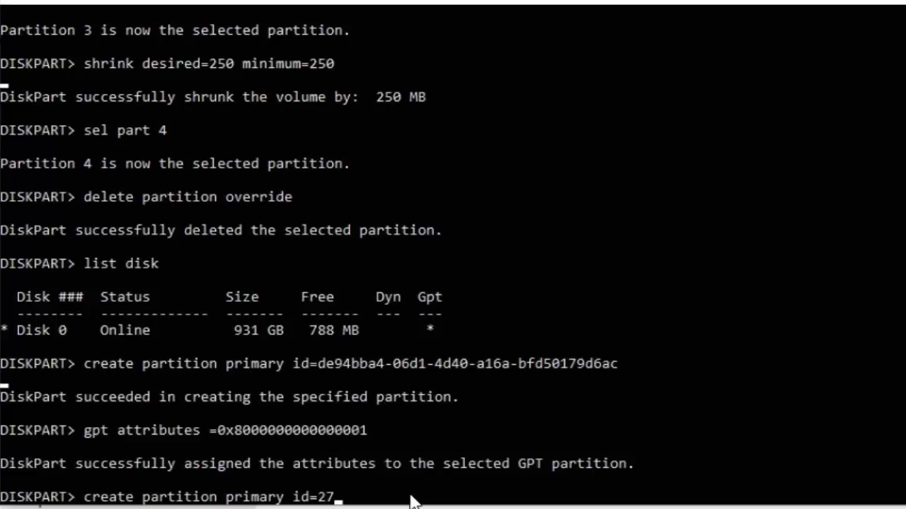
key(BackSpace)
key(BackSpace)
key(BackSpace)
key(BackSpace)
key(BackSpace)
key(BackSpace)
key(BackSpace)
key(BackSpace)
key(BackSpace)
key(BackSpace)
key(BackSpace)
key(BackSpace)
key(BackSpace)
key(BackSpace)
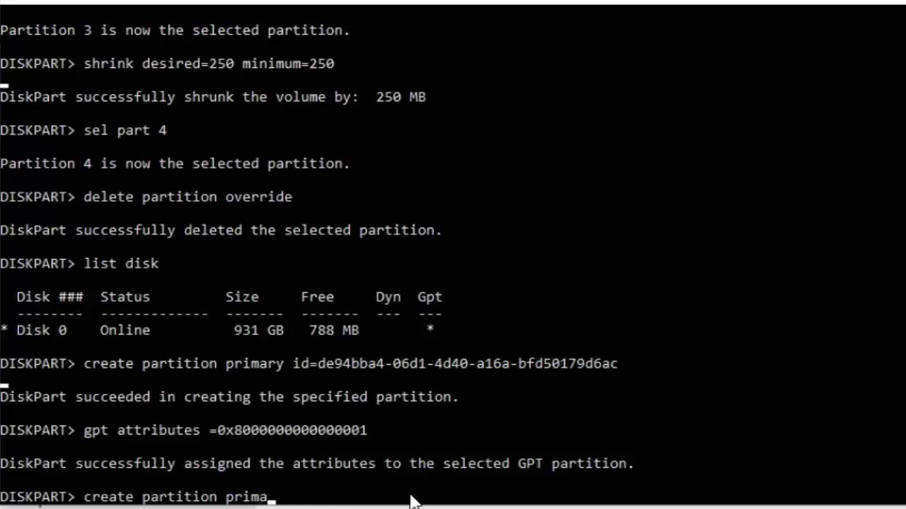
key(BackSpace)
key(BackSpace)
key(BackSpace)
key(BackSpace)
key(BackSpace)
key(BackSpace)
key(BackSpace)
key(BackSpace)
key(BackSpace)
key(BackSpace)
key(BackSpace)
key(BackSpace)
key(BackSpace)
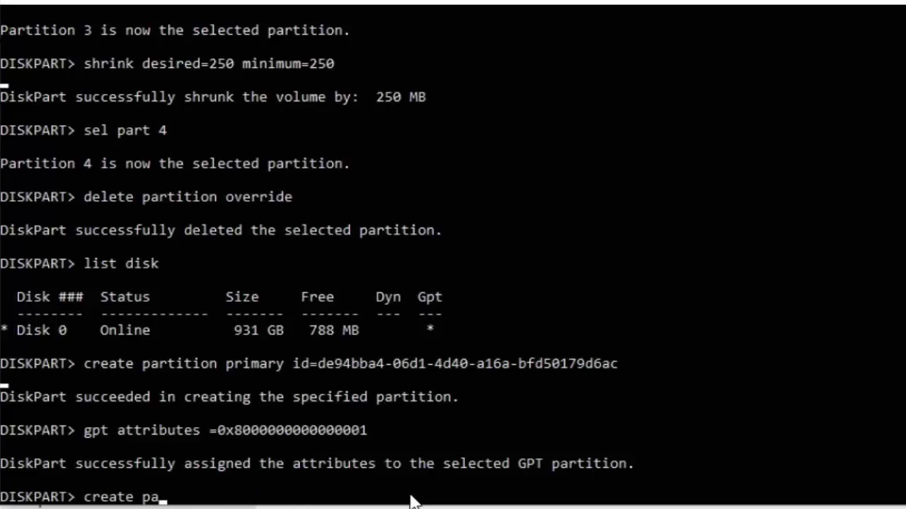
key(BackSpace)
key(BackSpace)
key(BackSpace)
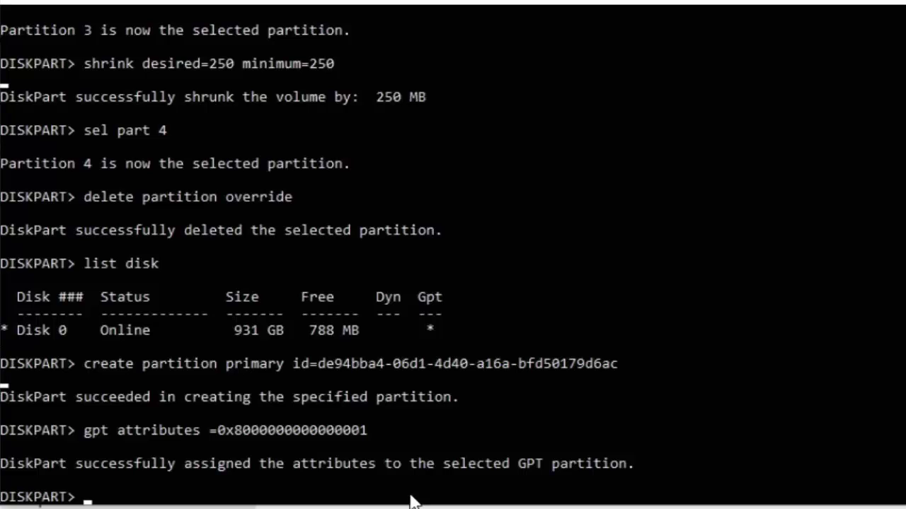
Quick-format the new partition as NTFS with the label "Windows RE Tools" and list the volumes to check it.
right_click(575, 463)
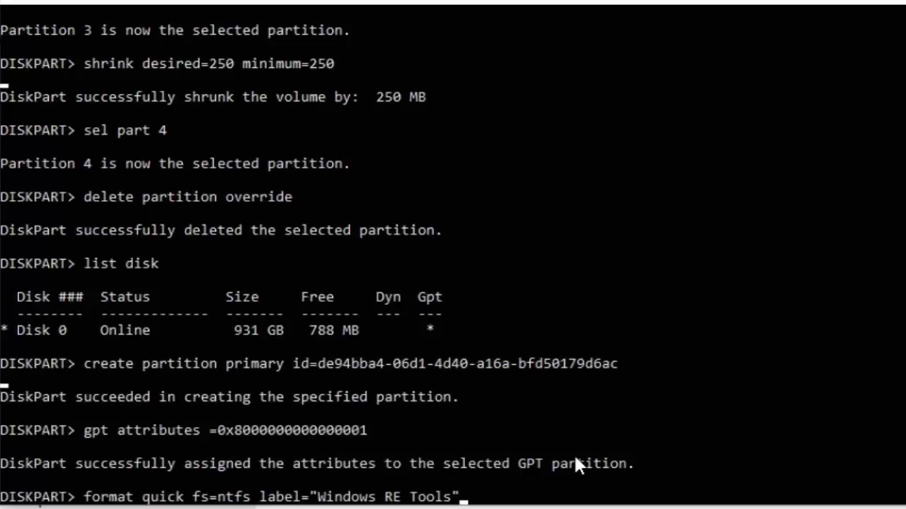
key(Return)
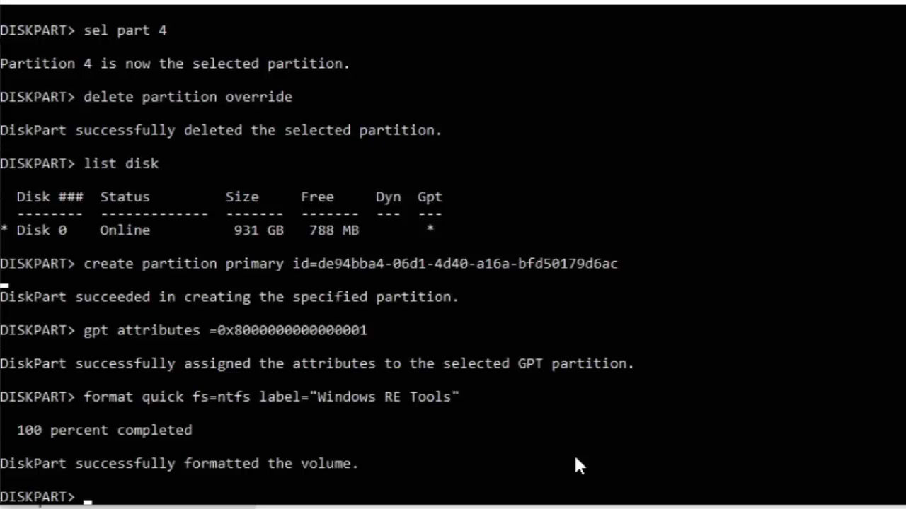
text(list vol)
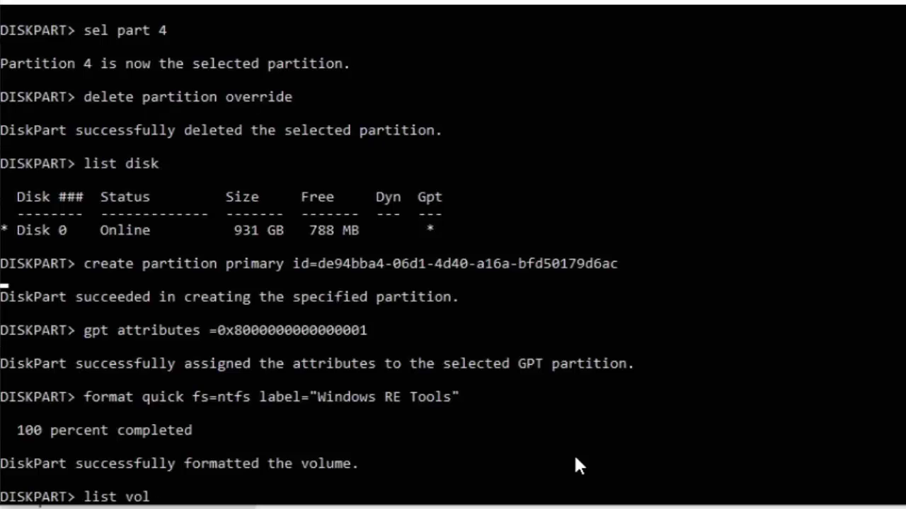
key(Return)
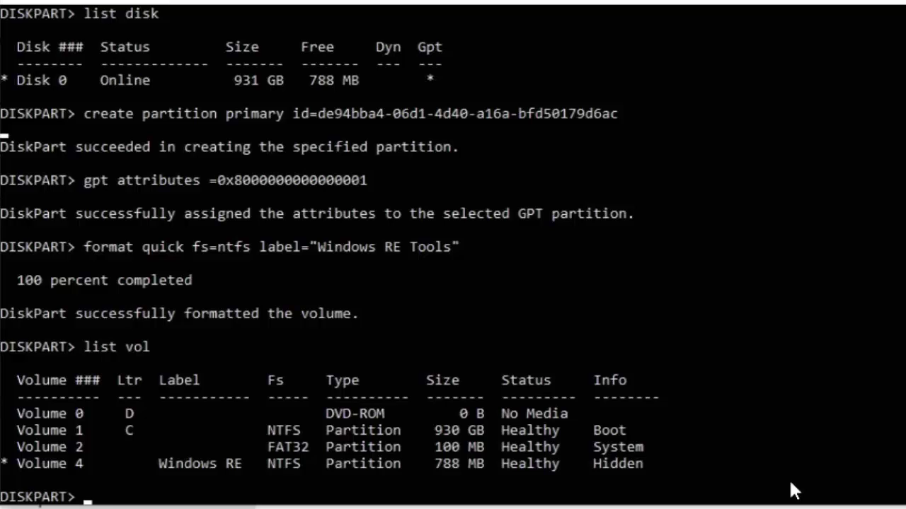
Exit DiskPart and re-enable the Windows Recovery Environment with reagentc /enable.
text(exit)
key(Return)
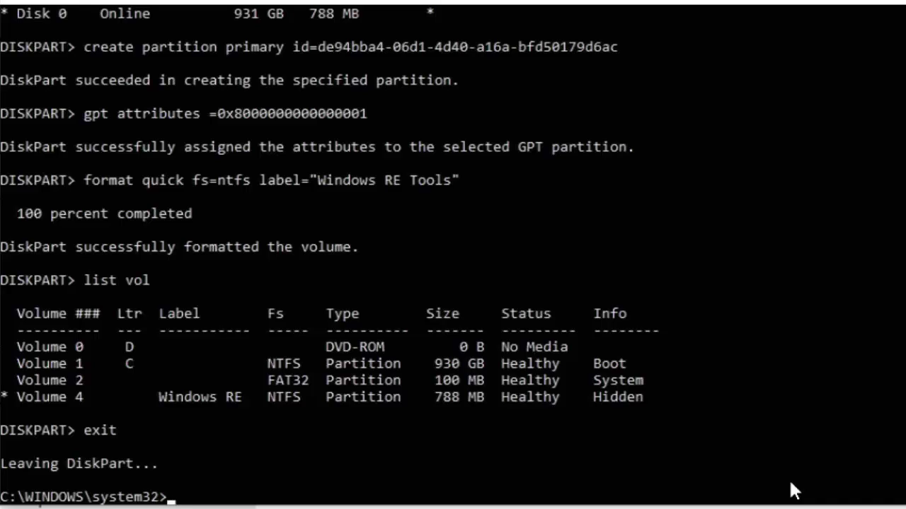
text(reagentc)
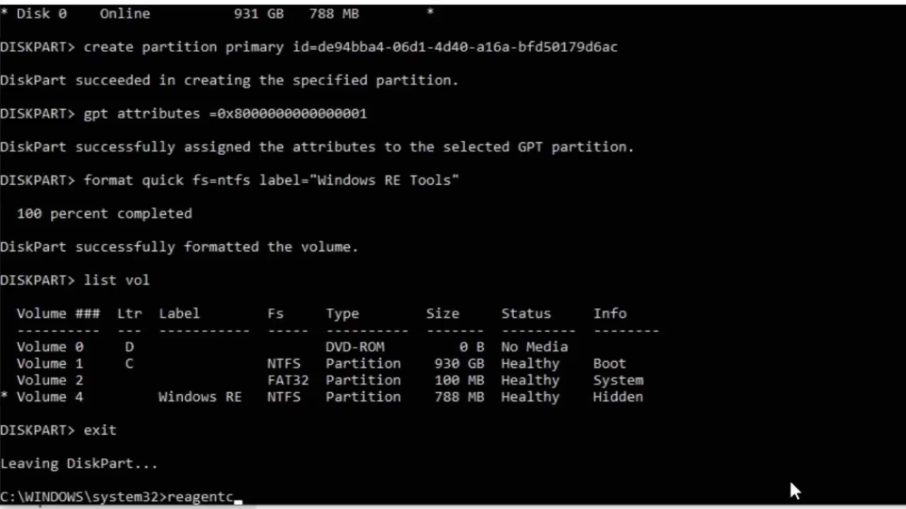
text( /enable)
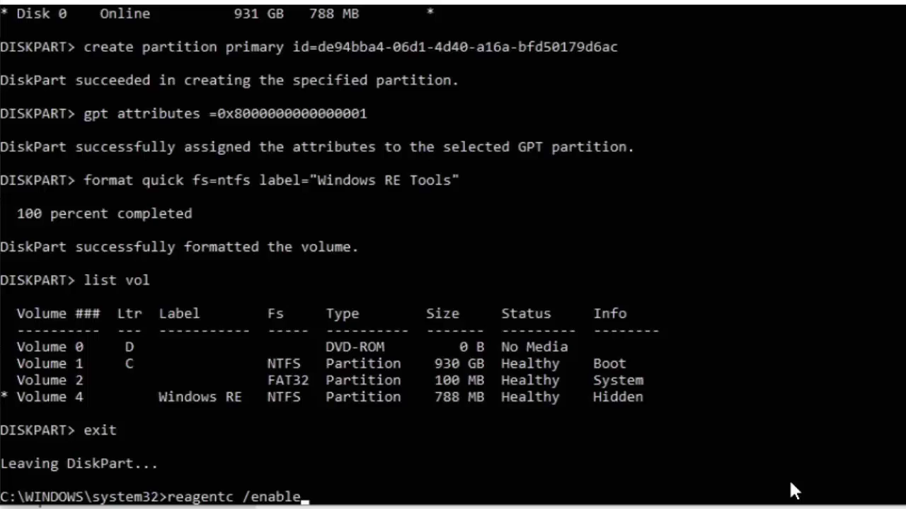
key(Return)
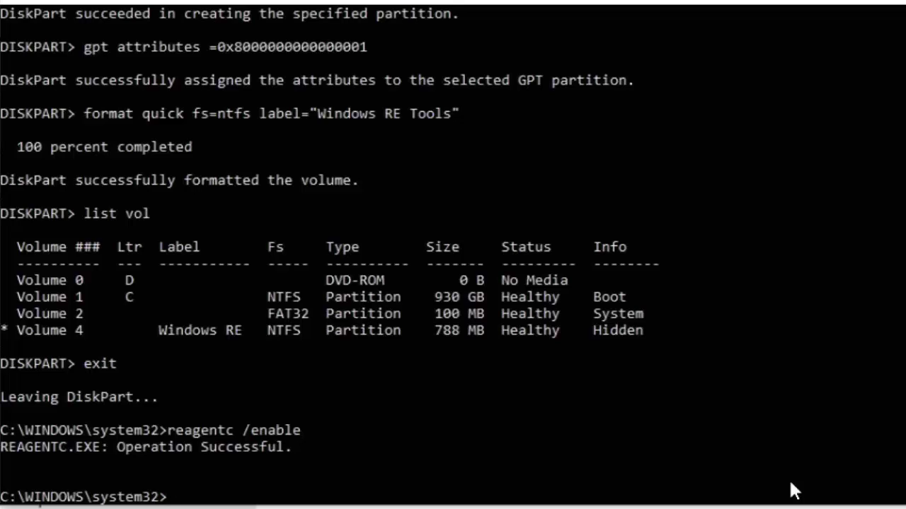
Check the Windows RE configuration with reagentc /info and exit the command prompt.
text(reagentc /info)
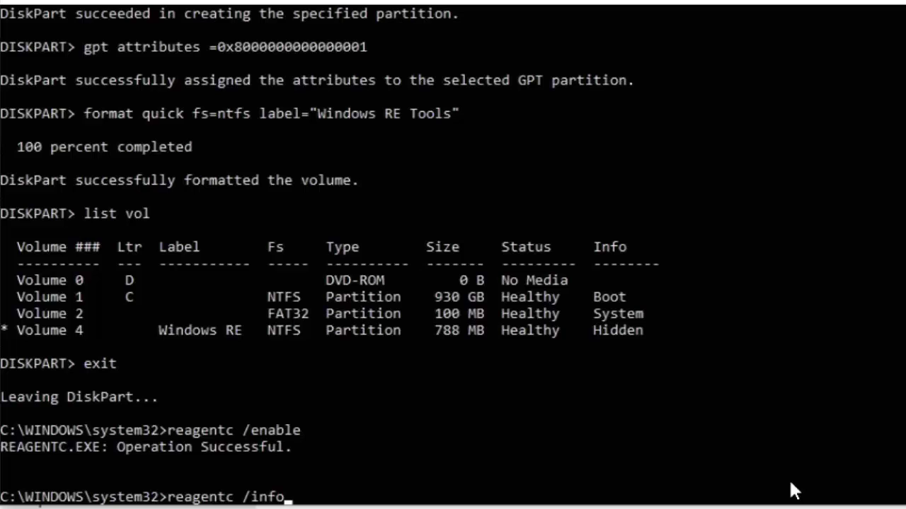
key(Return)
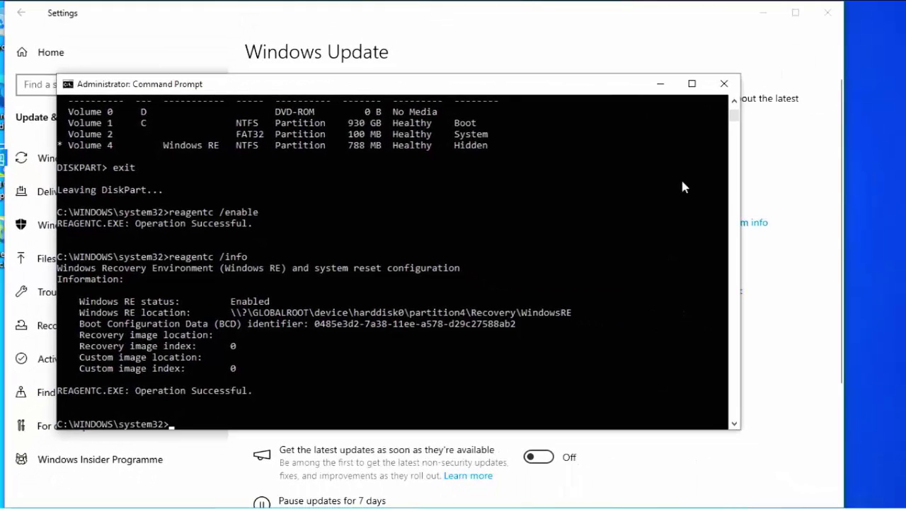
text(exit)
key(Return)
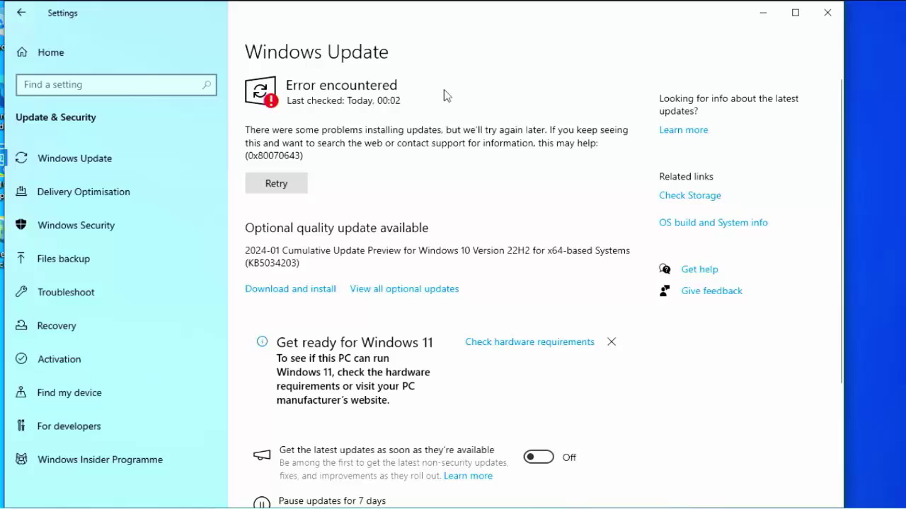
Retry the failed Windows update and open the update history to check its installation.
click(296, 188)
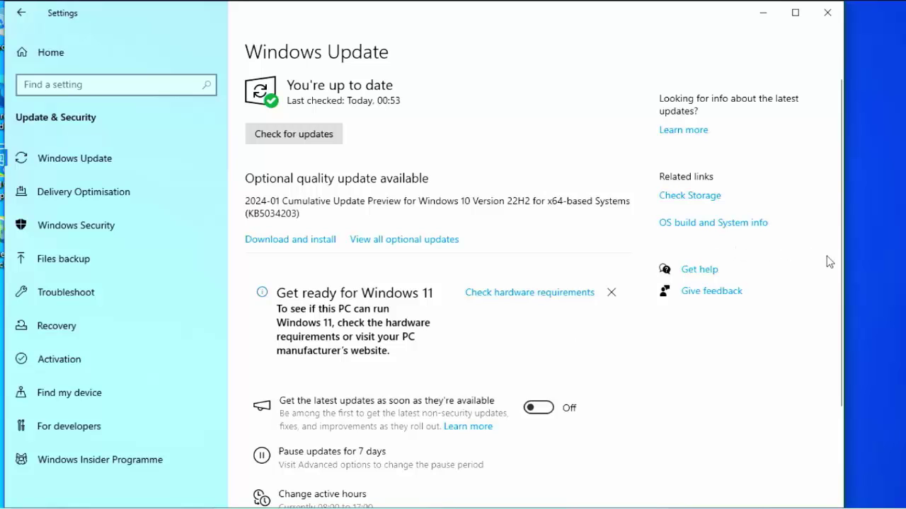
drag(843, 267, 829, 327)
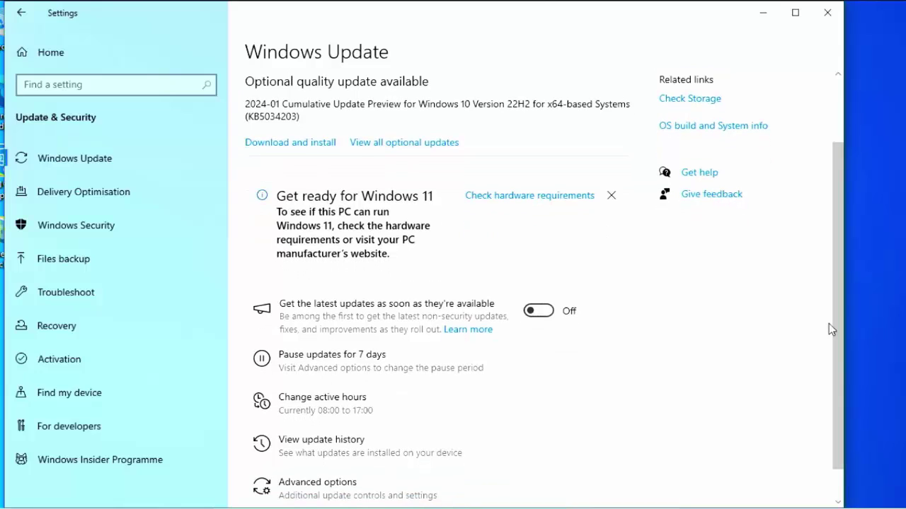
click(356, 455)
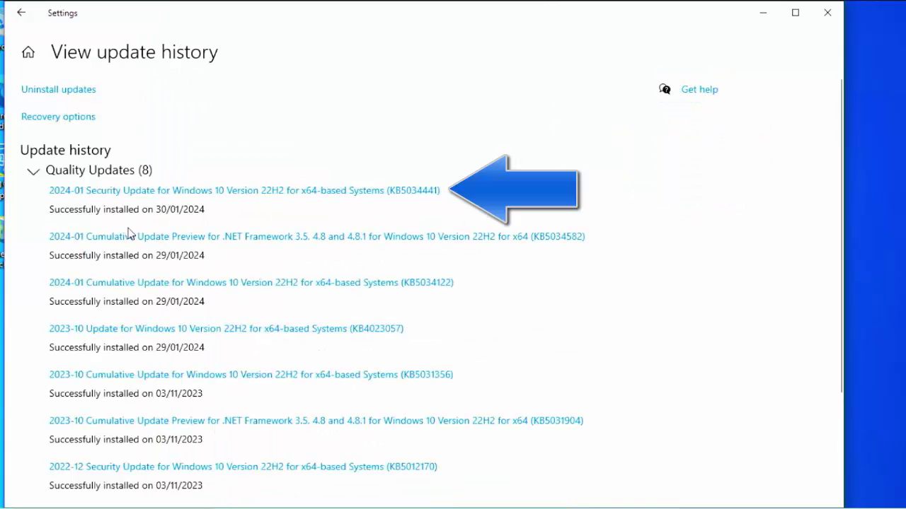